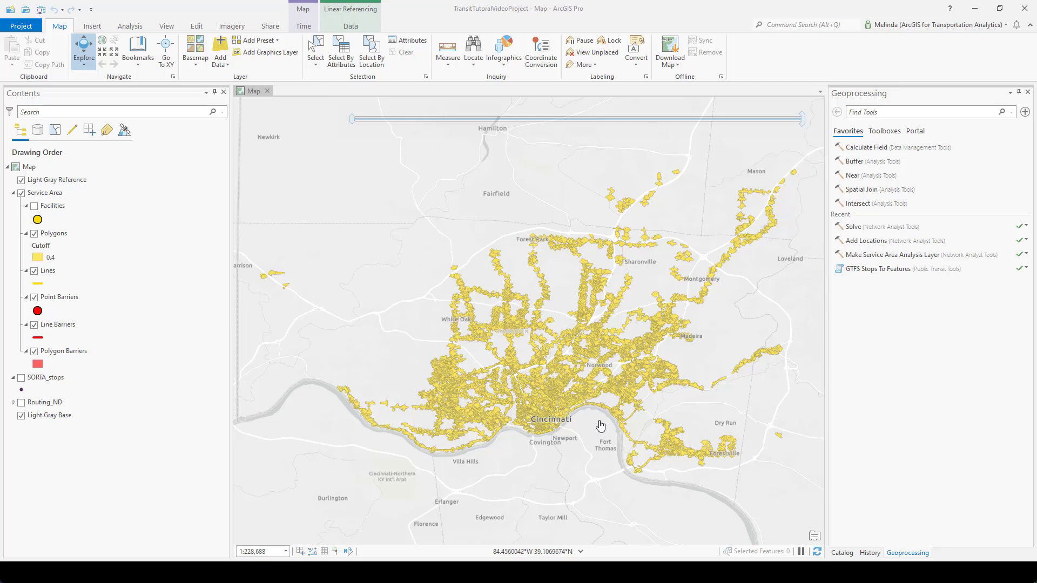
Step: Search the geoprocessing tools for "enrich" and open the Enrich tool from Analysis Tools
click(890, 112)
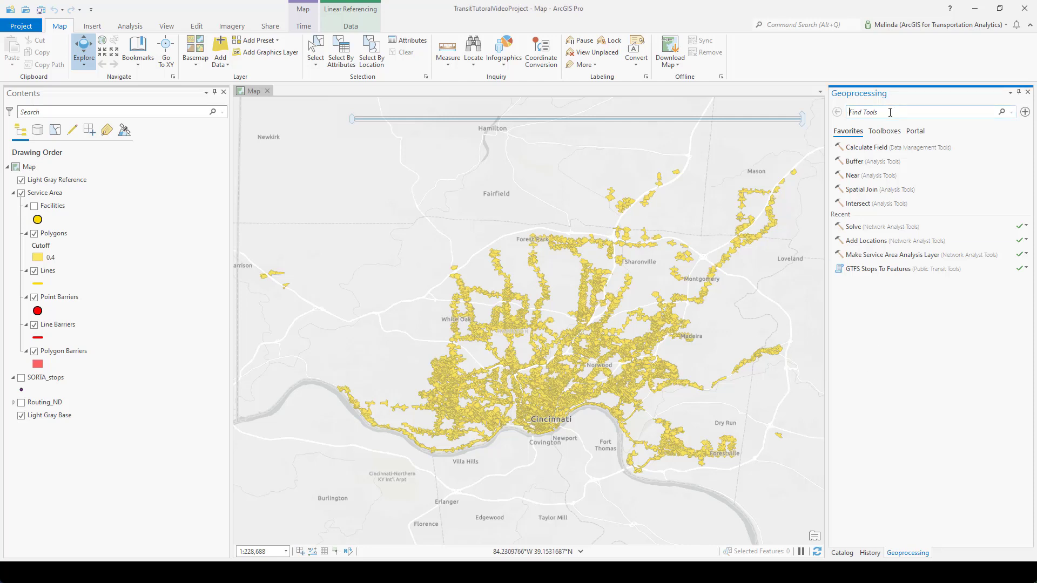
text(enrich)
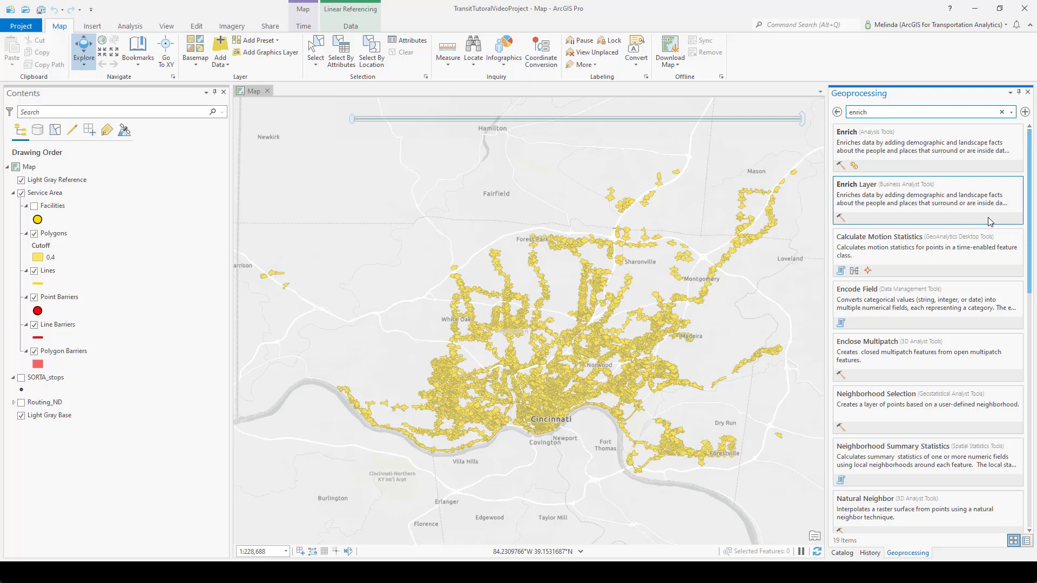
click(933, 154)
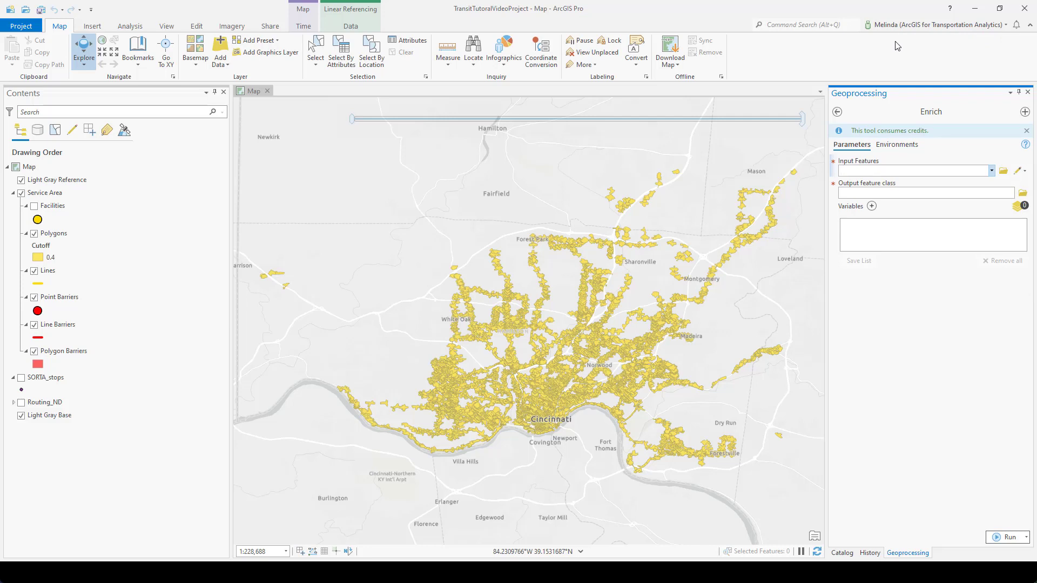
Step: Set SORTA_stops as the Enrich input features and define the areas to enrich by Walking Distance
click(992, 172)
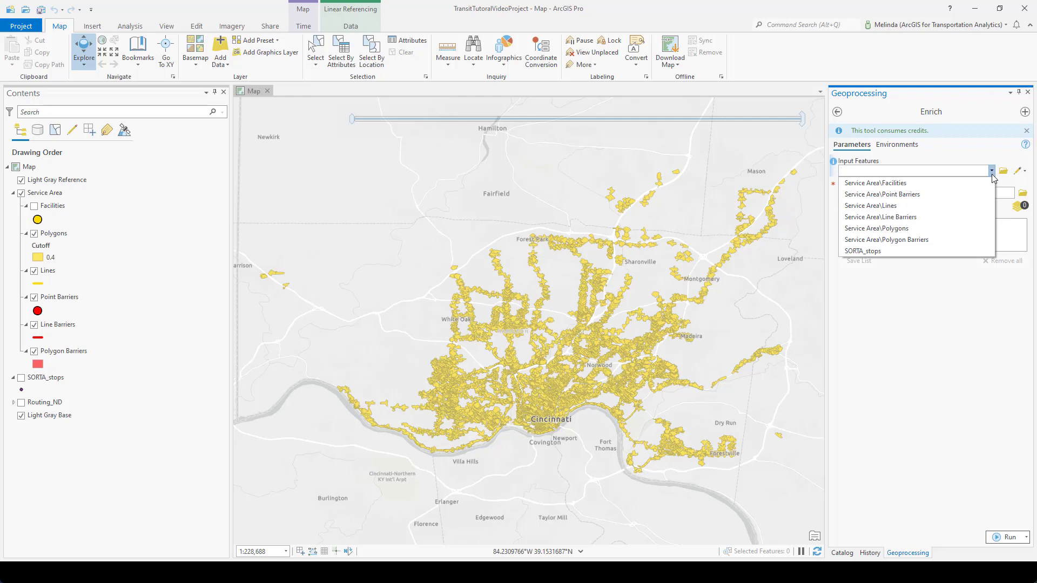
click(875, 251)
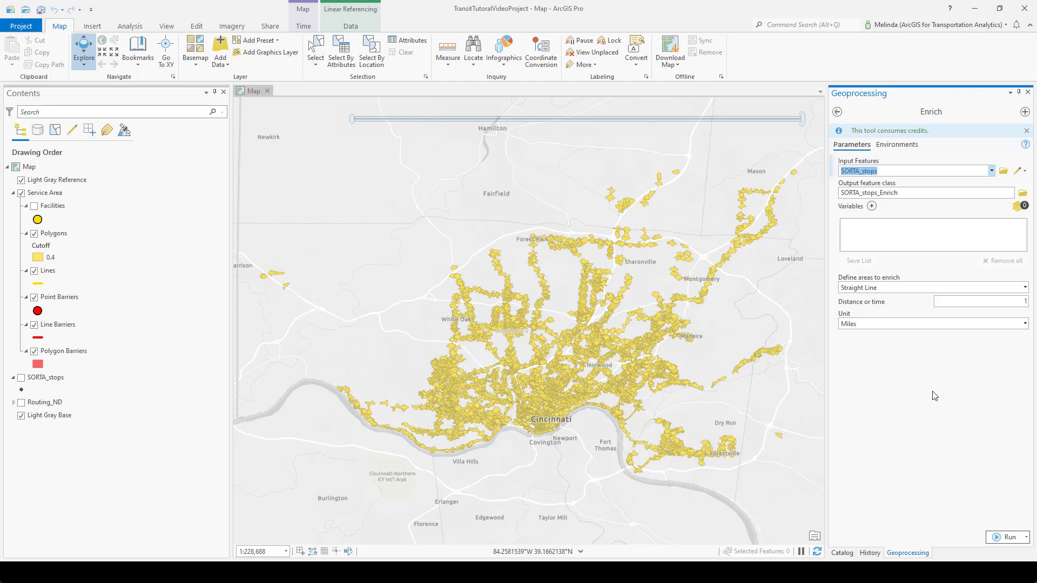
click(70, 403)
click(1025, 287)
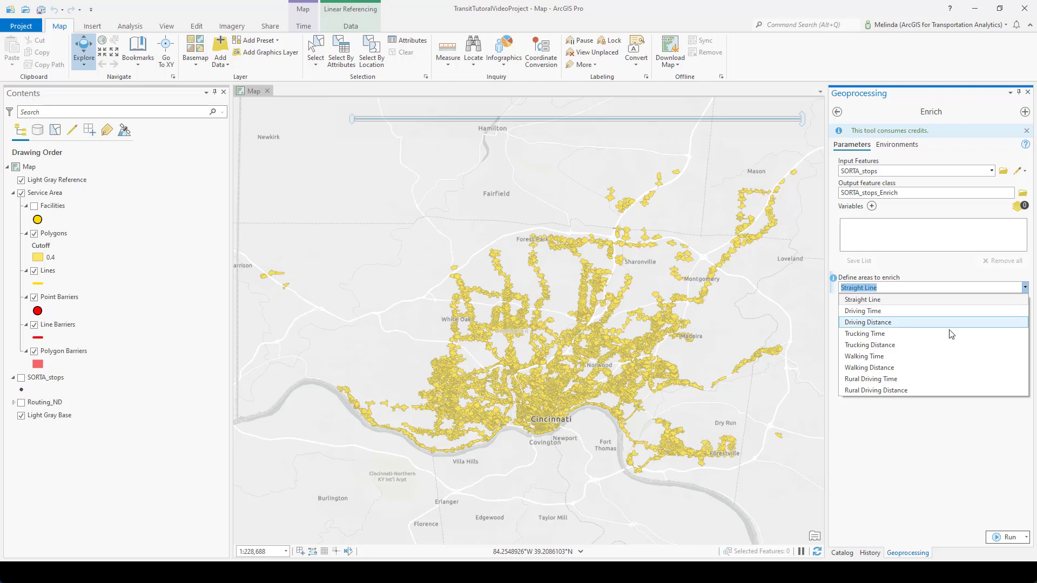
click(892, 367)
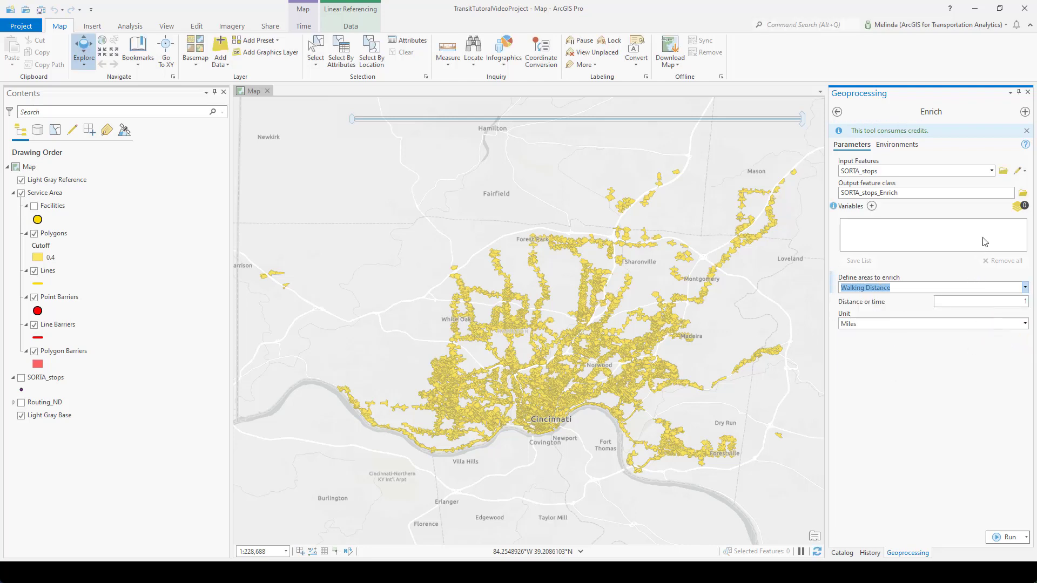
Step: Set the Enrich input features to the Service Area polygons and name the output feature class ServiceAreas_Enriched
click(991, 170)
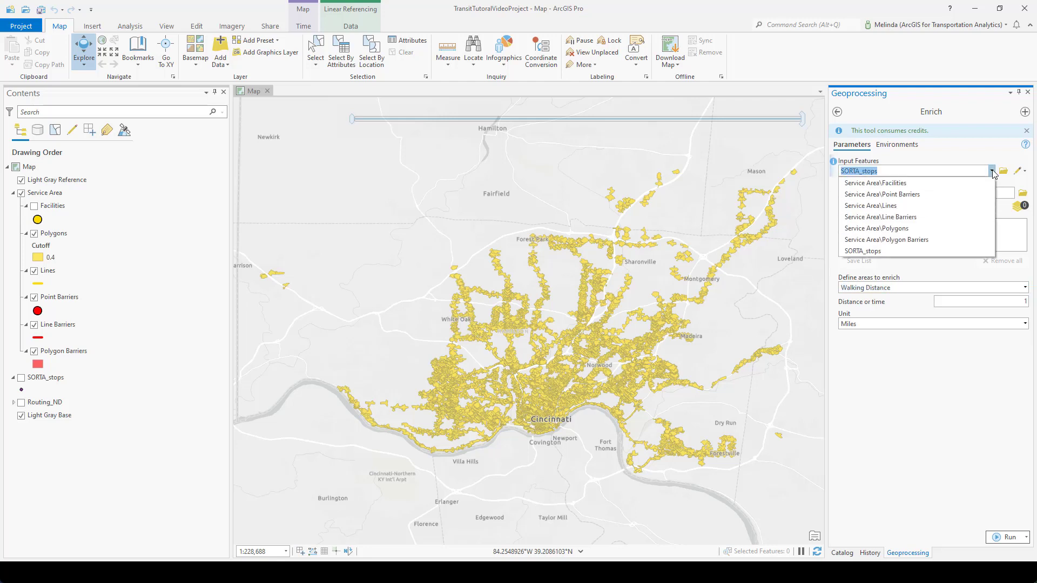
click(891, 228)
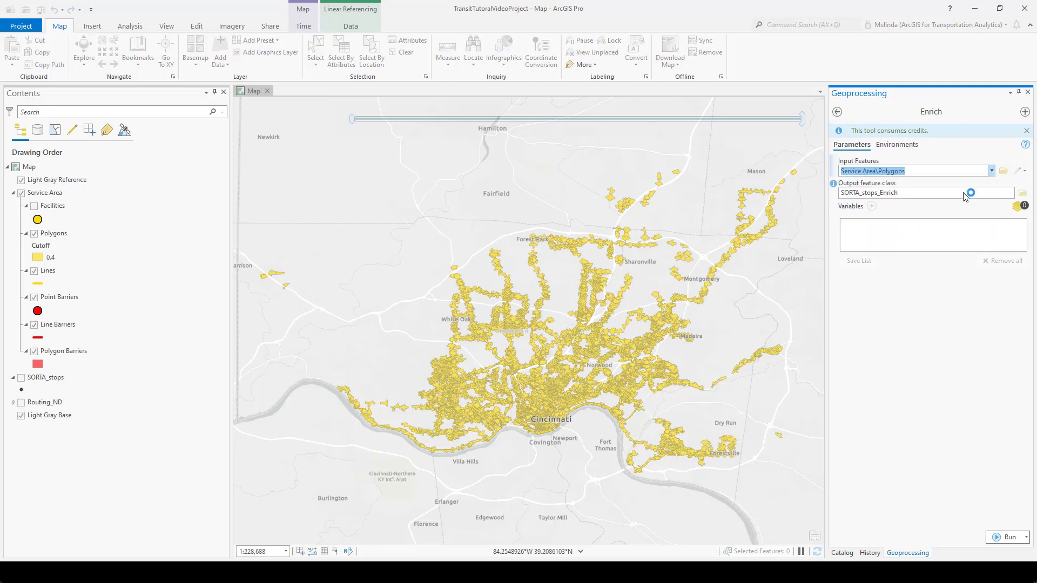
double_click(984, 192)
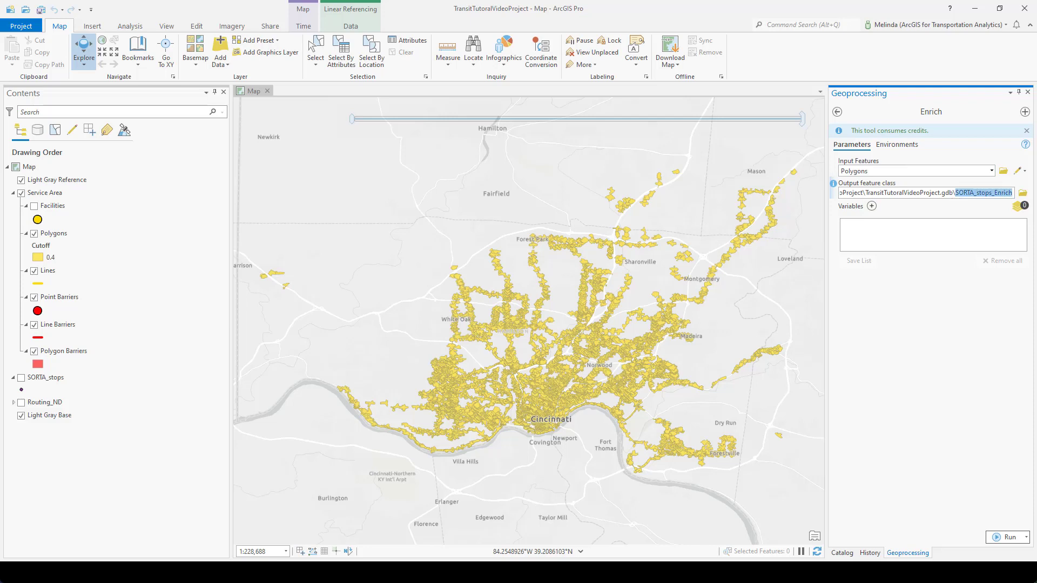
text(Servi)
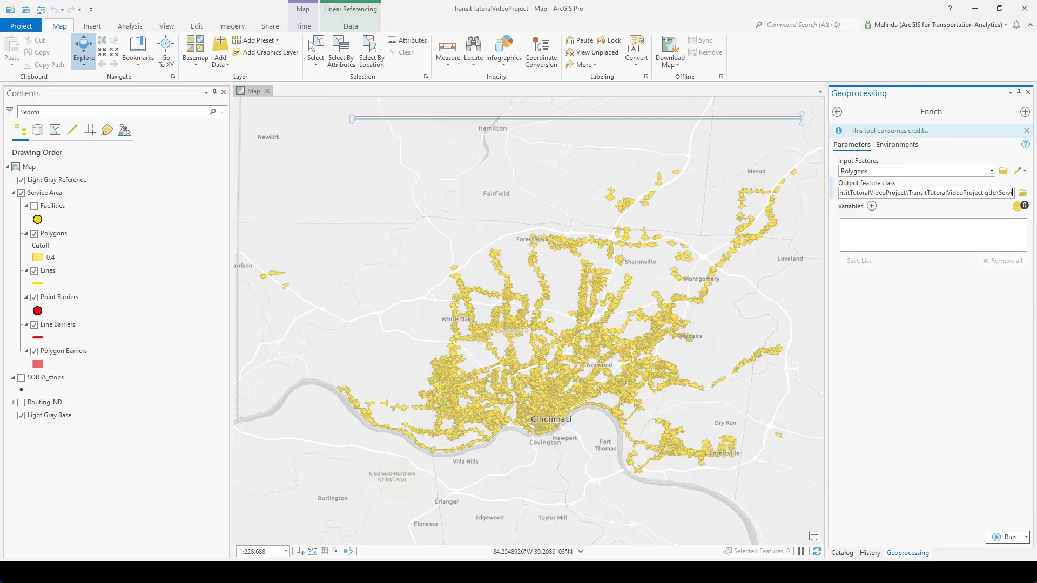
text(ceAreas_Enriched)
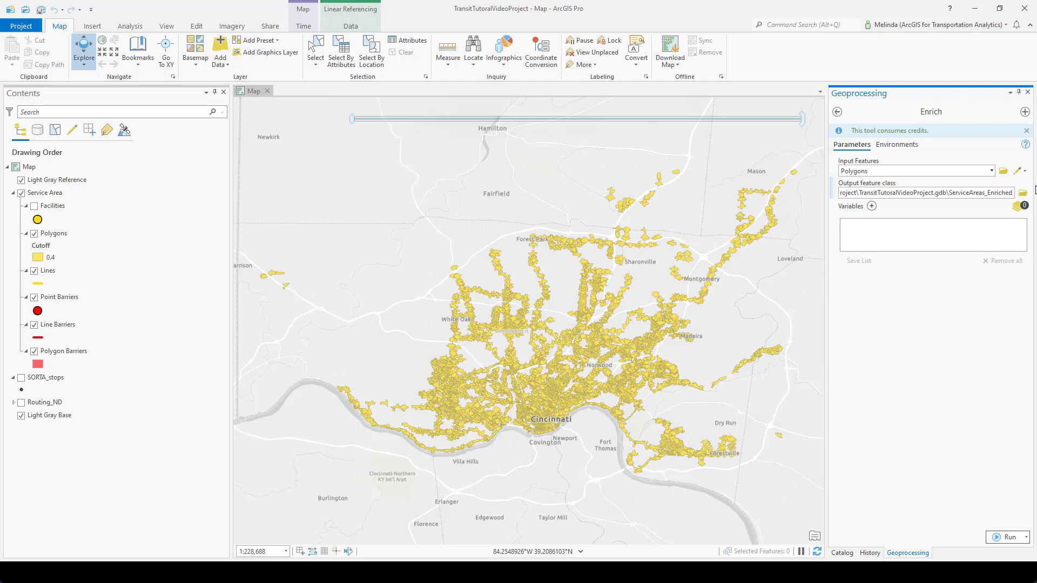
click(996, 353)
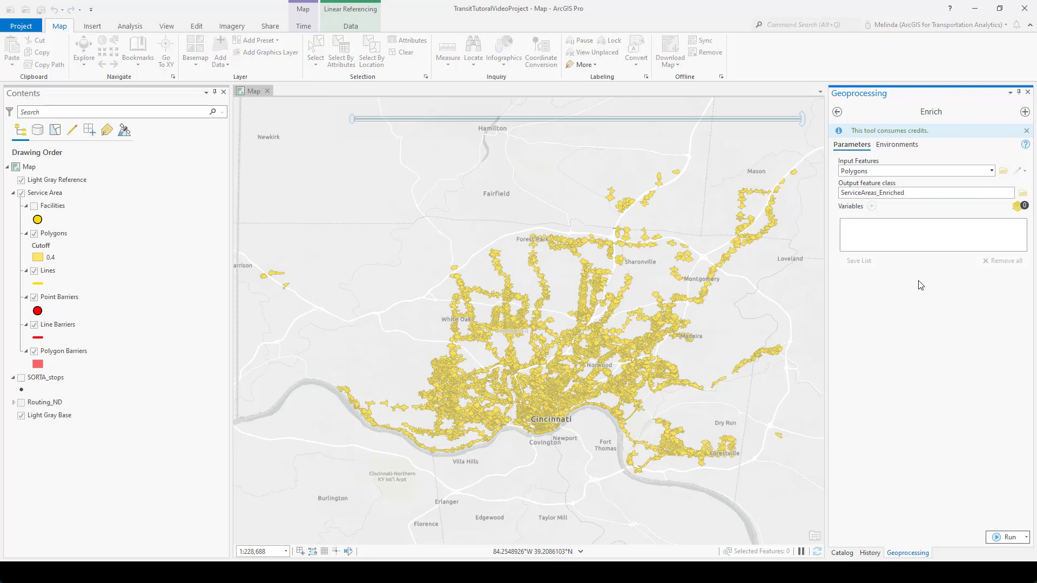
Step: Select the 2021 Total Population variable from the common population variables in the Data Browser
click(871, 206)
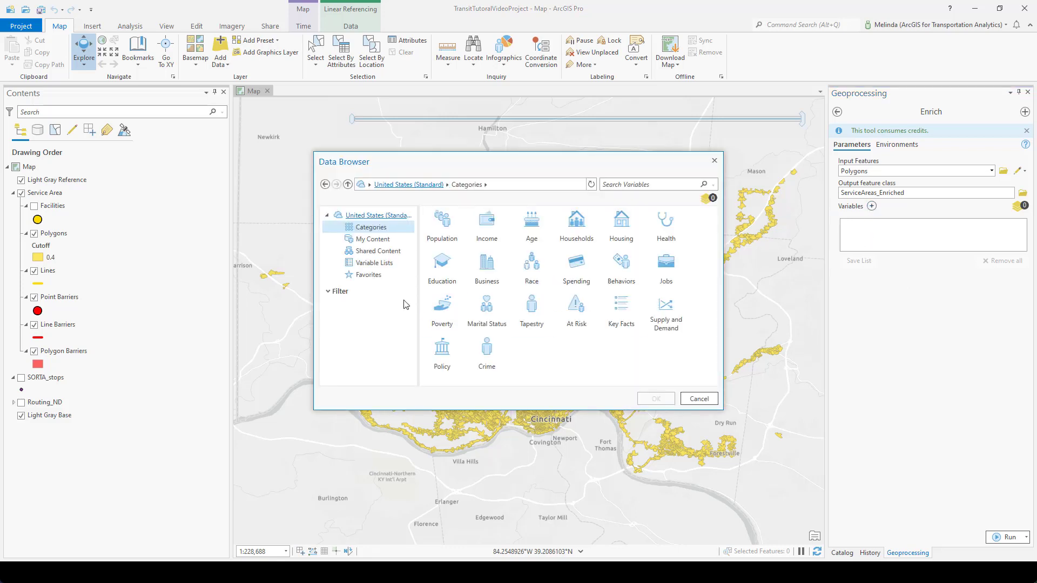
click(449, 223)
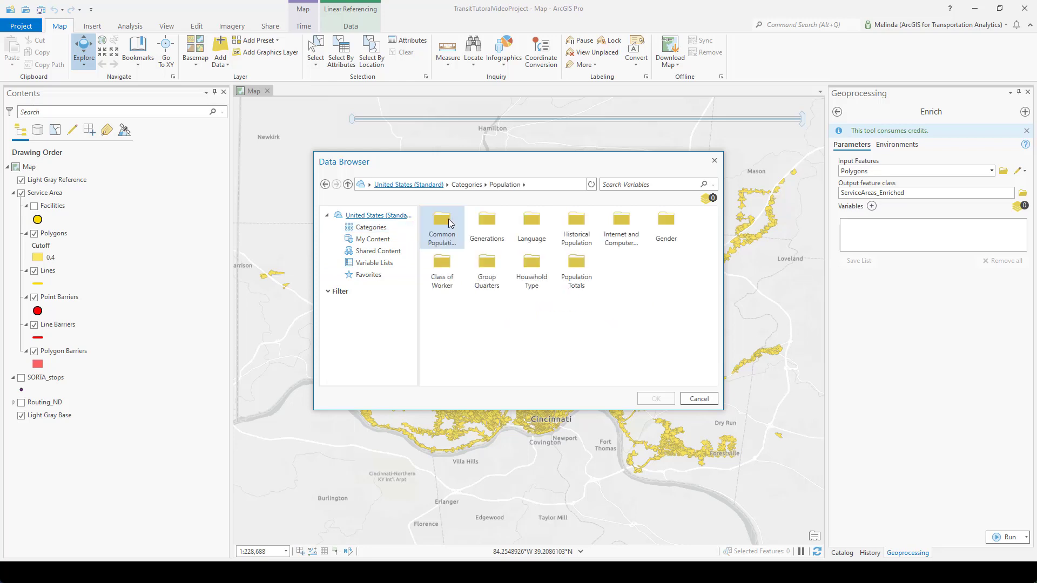
click(449, 223)
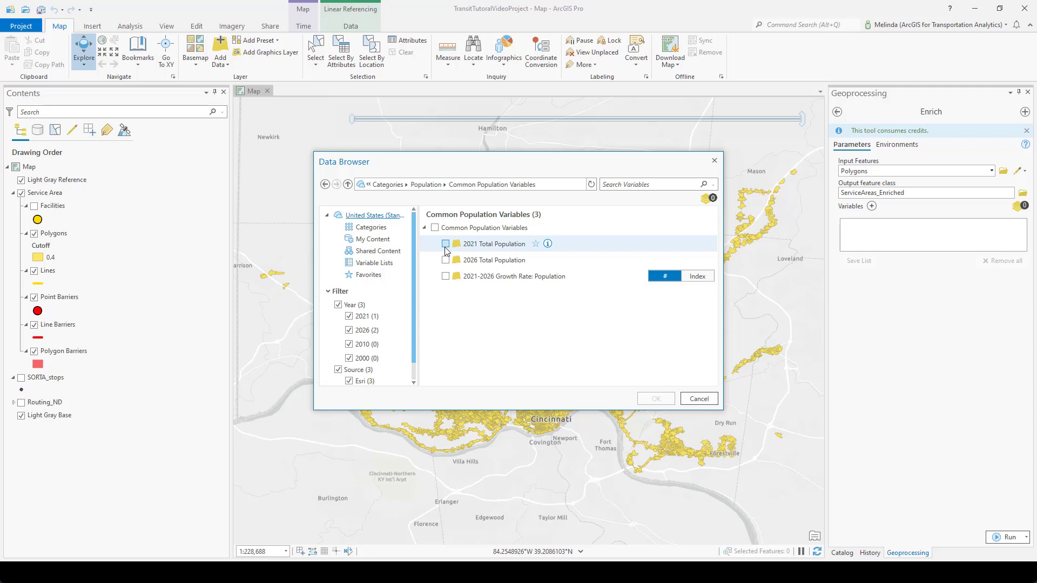
click(445, 244)
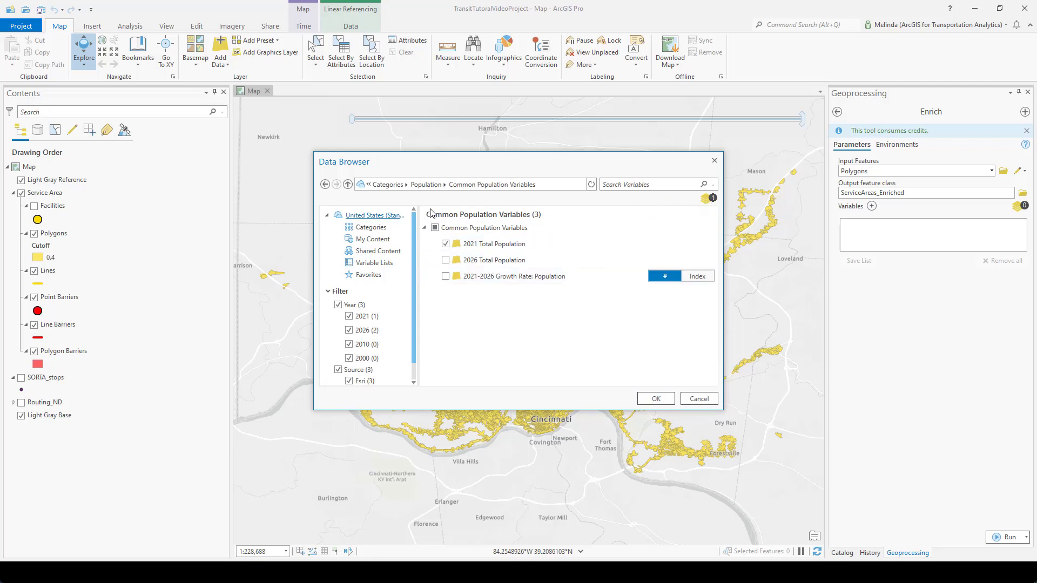
Step: Select the poverty variable 2019 HHs: Inc Below Poverty Level (ACS 5-Yr) and set it to percentage
click(385, 228)
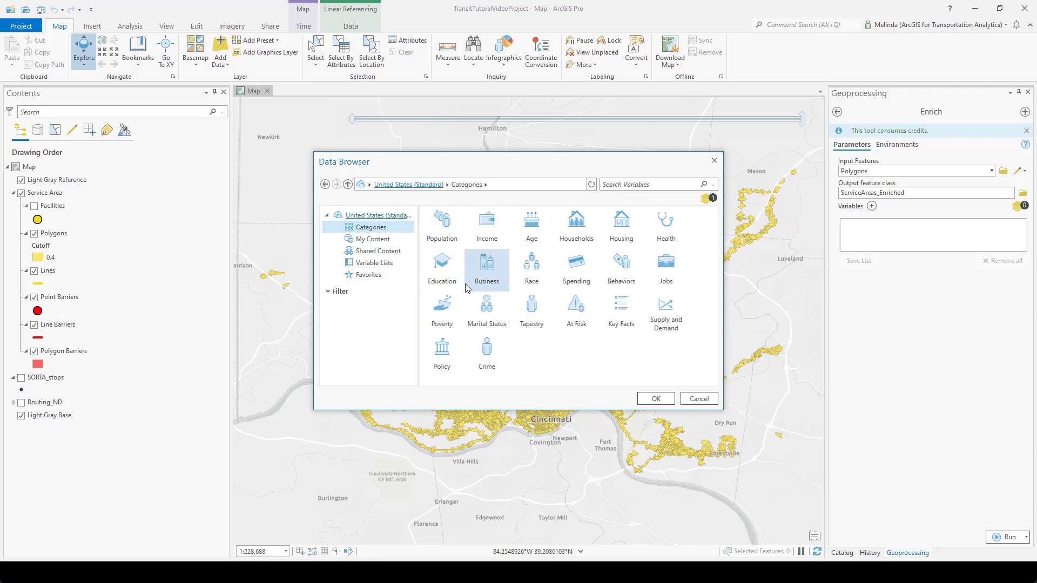
click(454, 305)
click(449, 241)
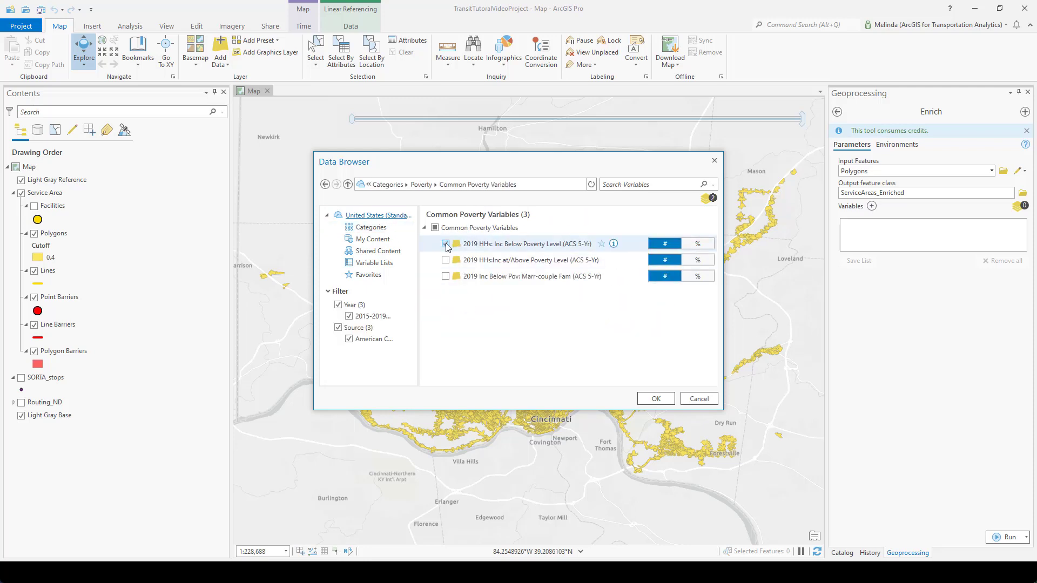
click(697, 243)
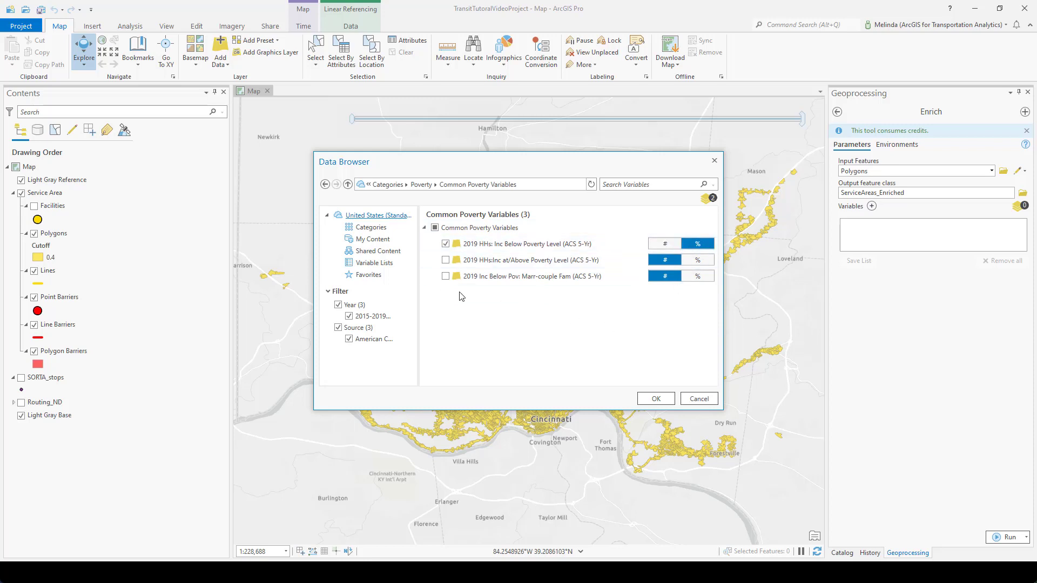
Step: Search all categories for "vehicle" and add the 2019 owner and renter household variables with 0 vehicles to the Enrich variables
click(649, 186)
text(vehicle)
key(Return)
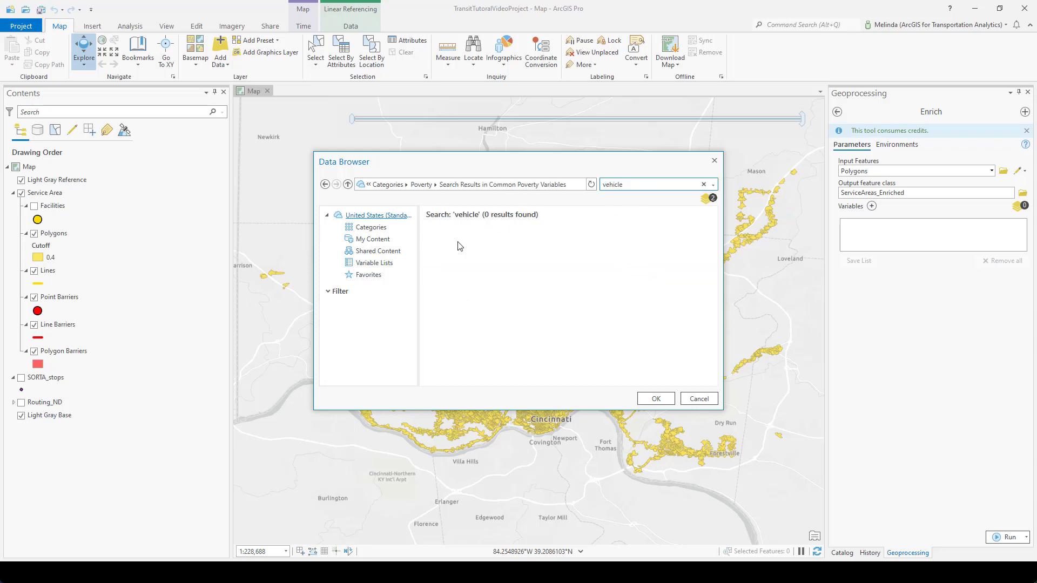
click(372, 228)
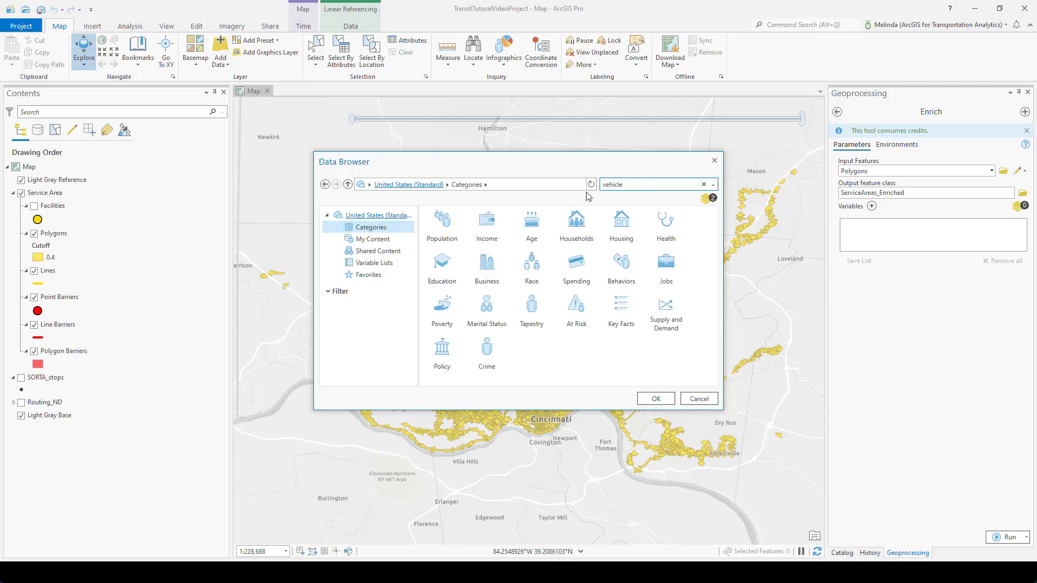
key(Return)
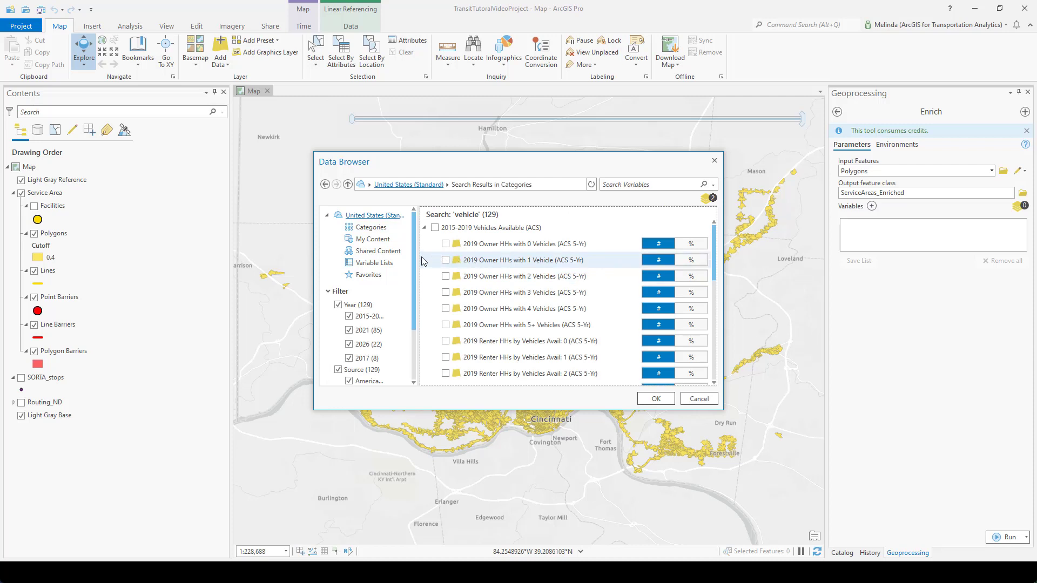
scroll(422, 261, down, 2)
scroll(423, 260, down, 1)
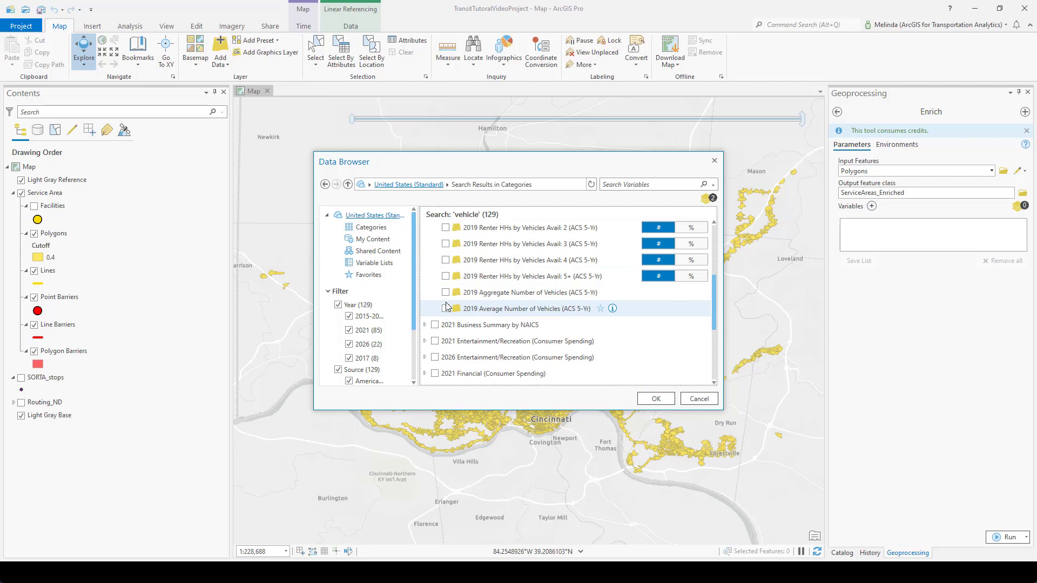
scroll(446, 302, up, 3)
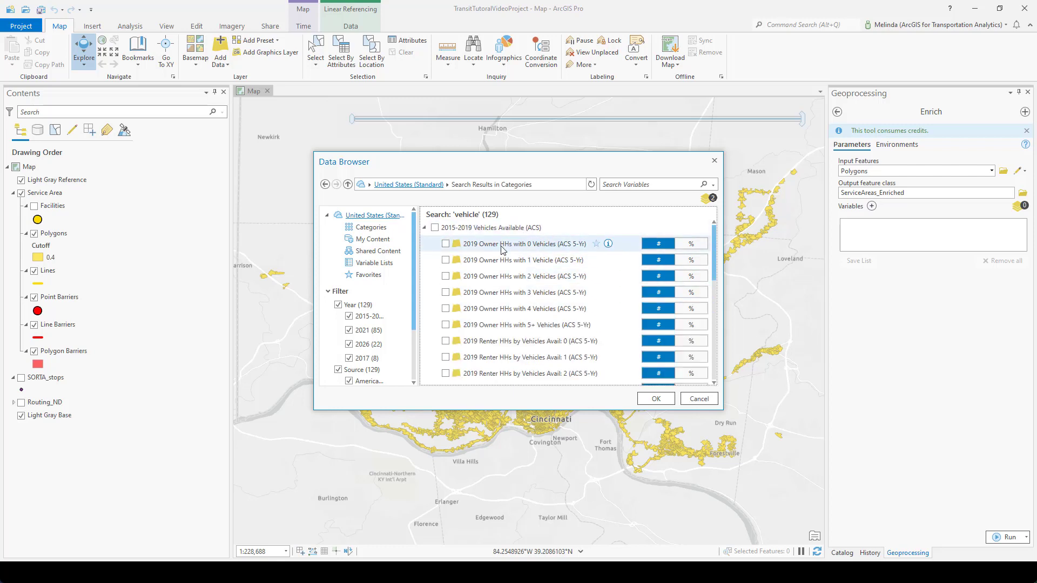
click(445, 244)
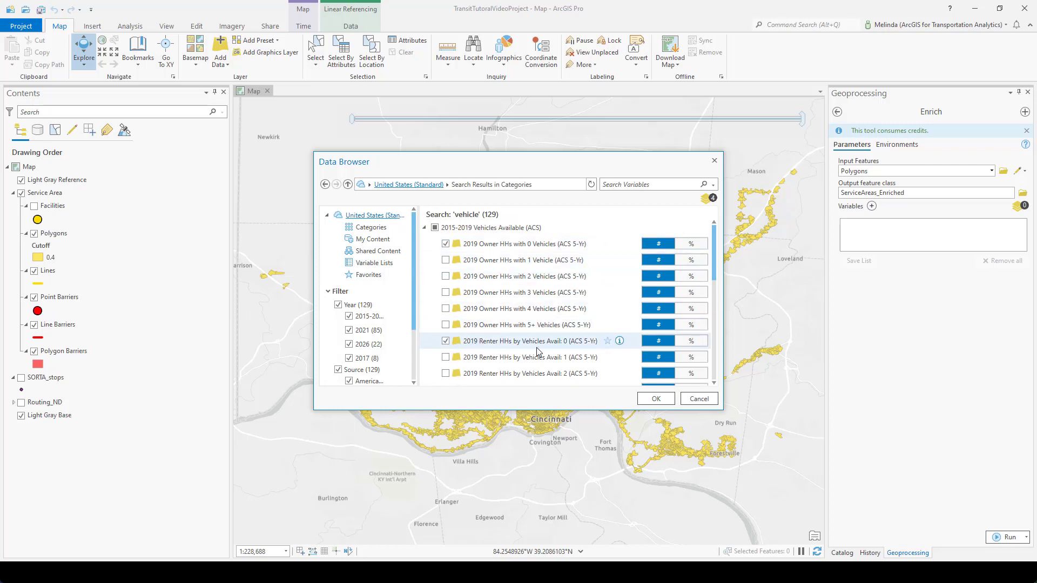
click(653, 400)
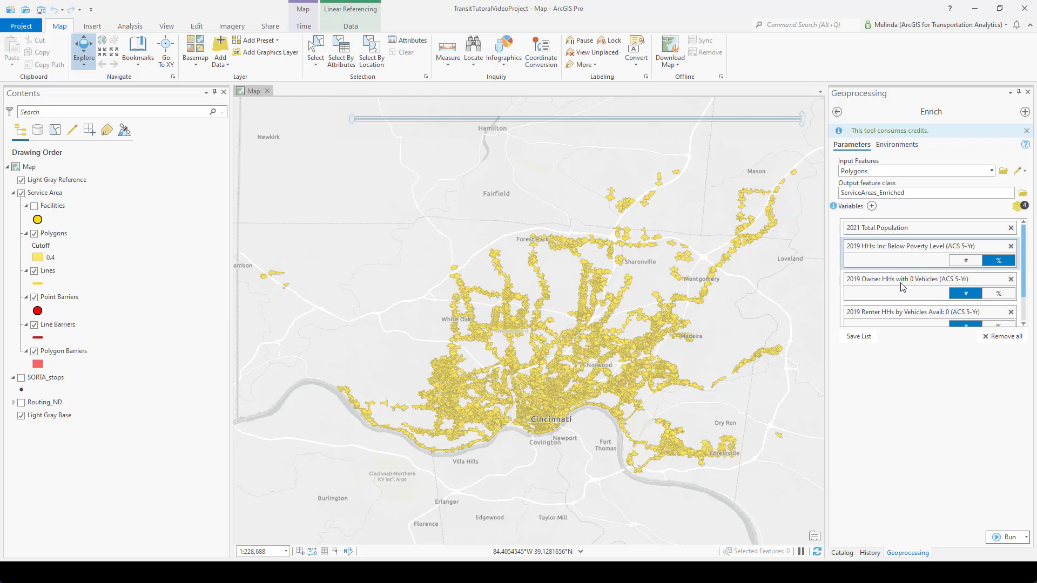
Step: Run the Enrich tool with the chosen variables and hide the Service Area group layer
scroll(901, 319, down, 1)
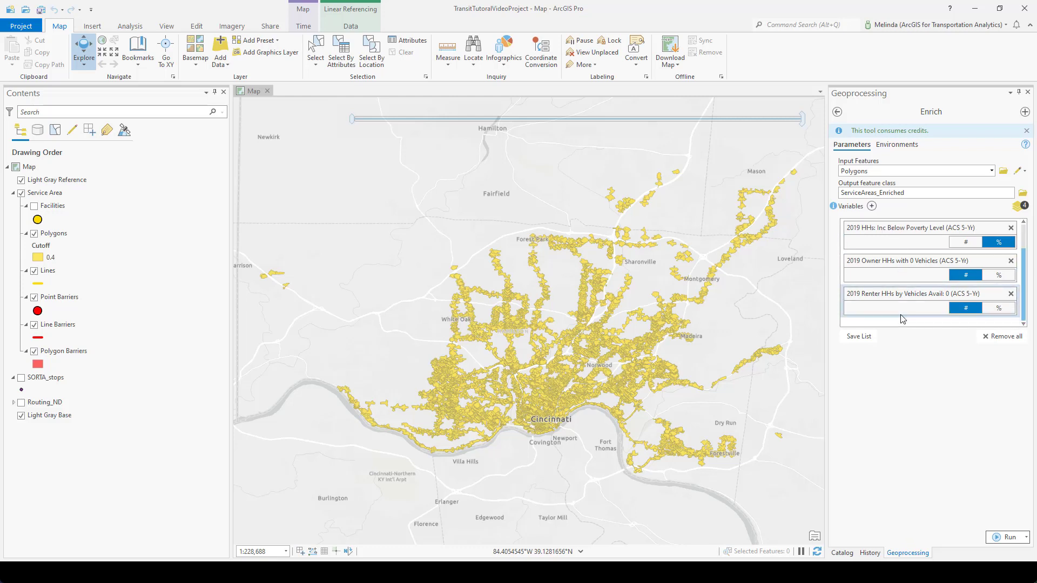
click(921, 390)
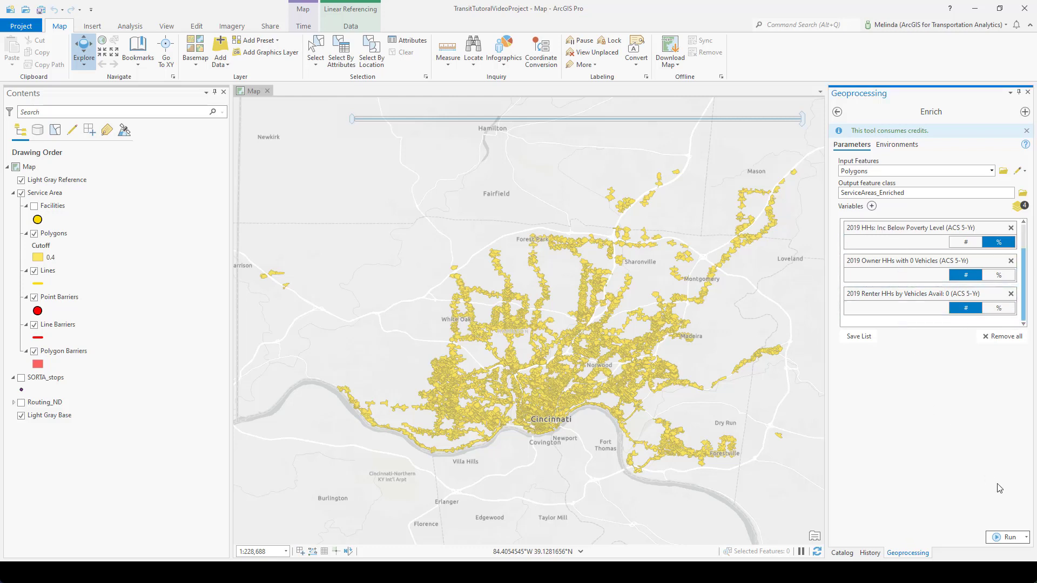
click(1005, 538)
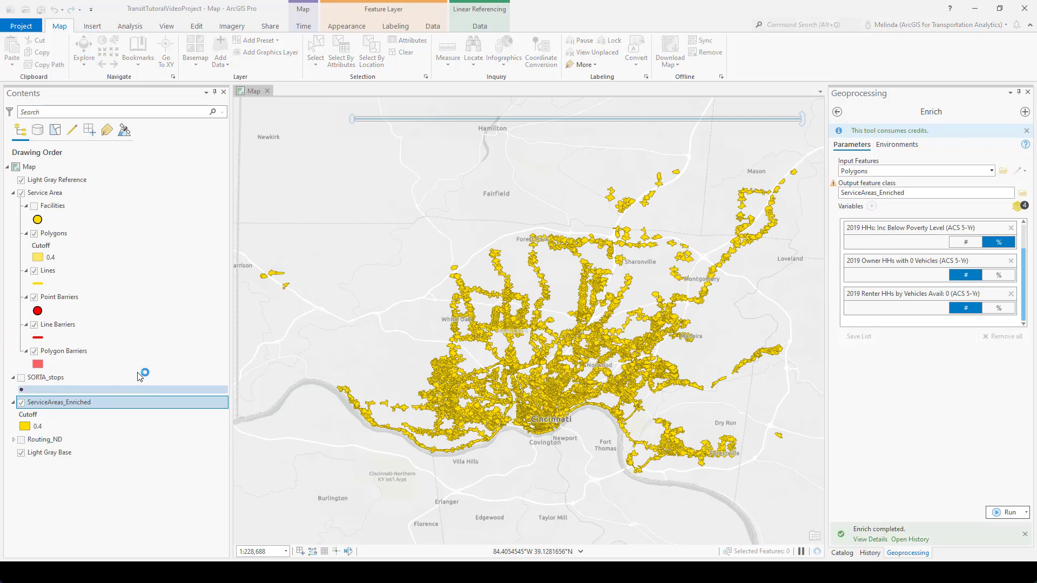
click(21, 194)
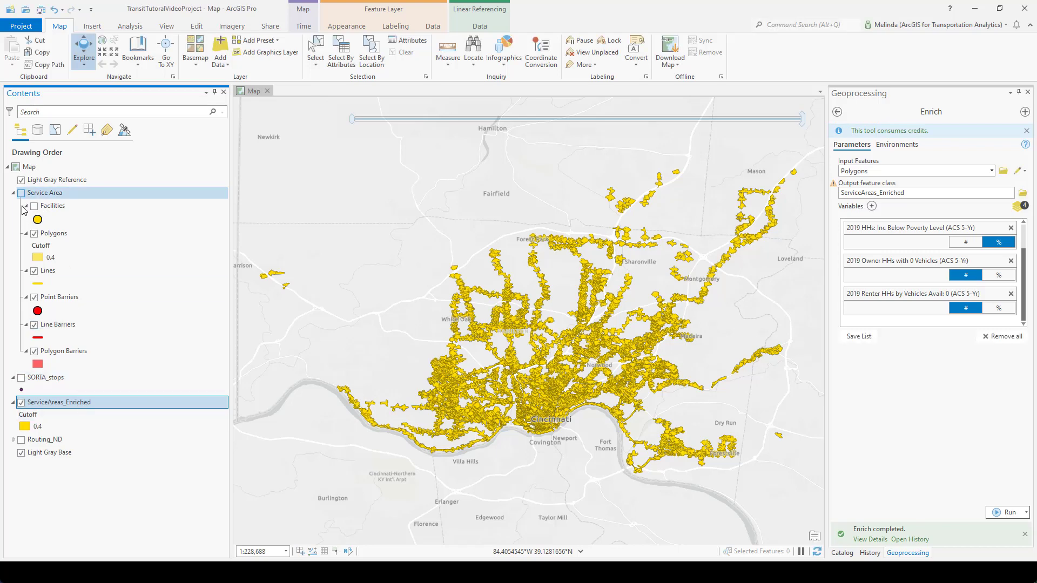
Step: Open the ServiceAreas_Enriched attribute table and examine its population, poverty and zero-vehicle household fields
right_click(70, 407)
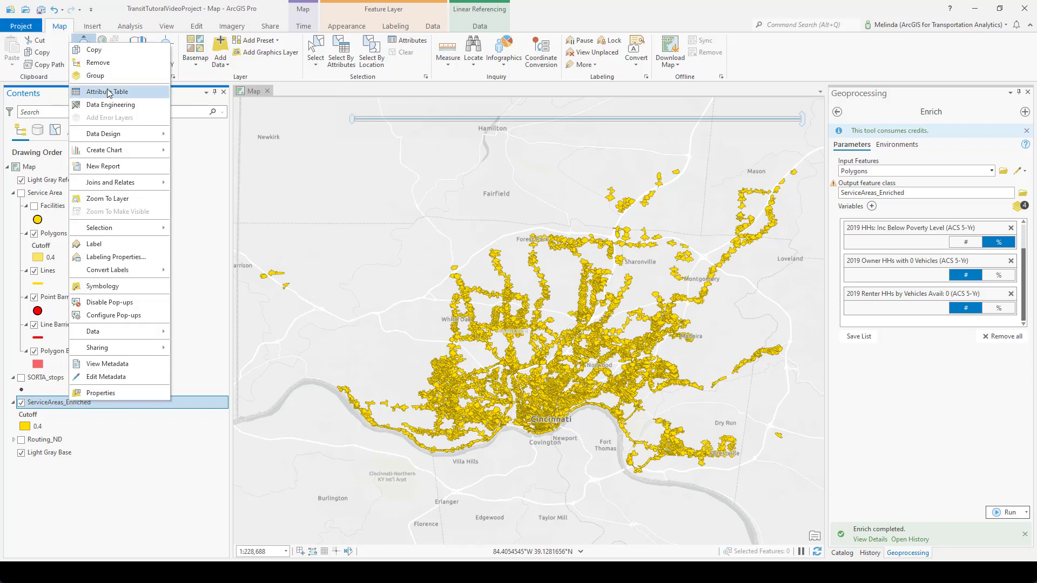
key(Return)
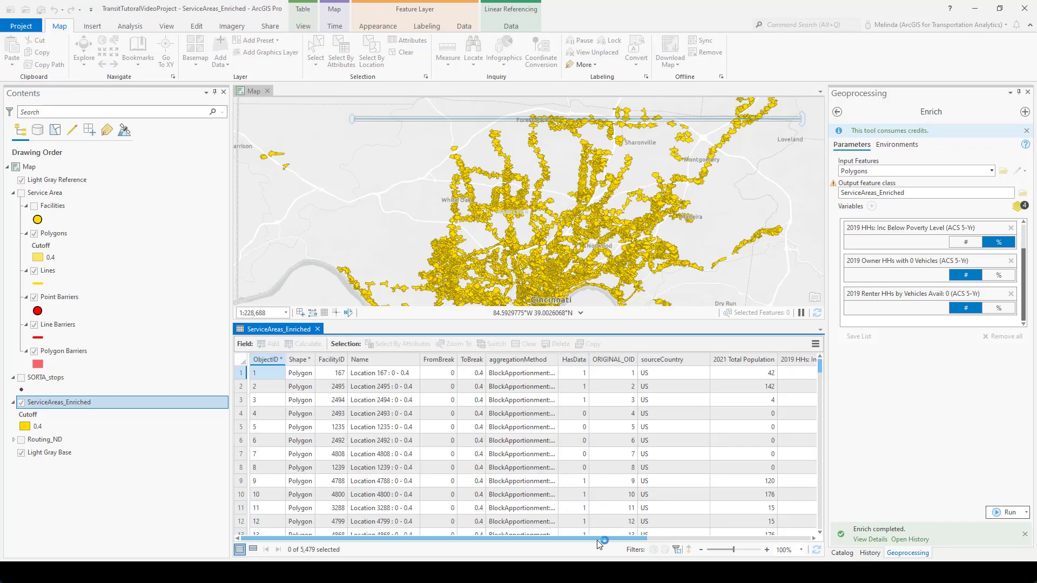
drag(609, 541, 809, 540)
click(387, 372)
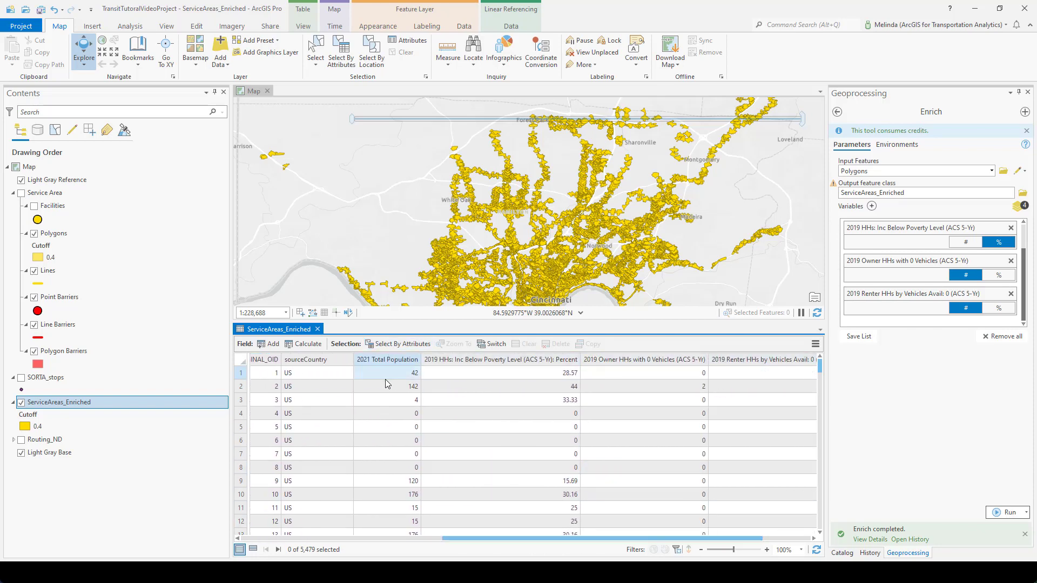
key(Tab)
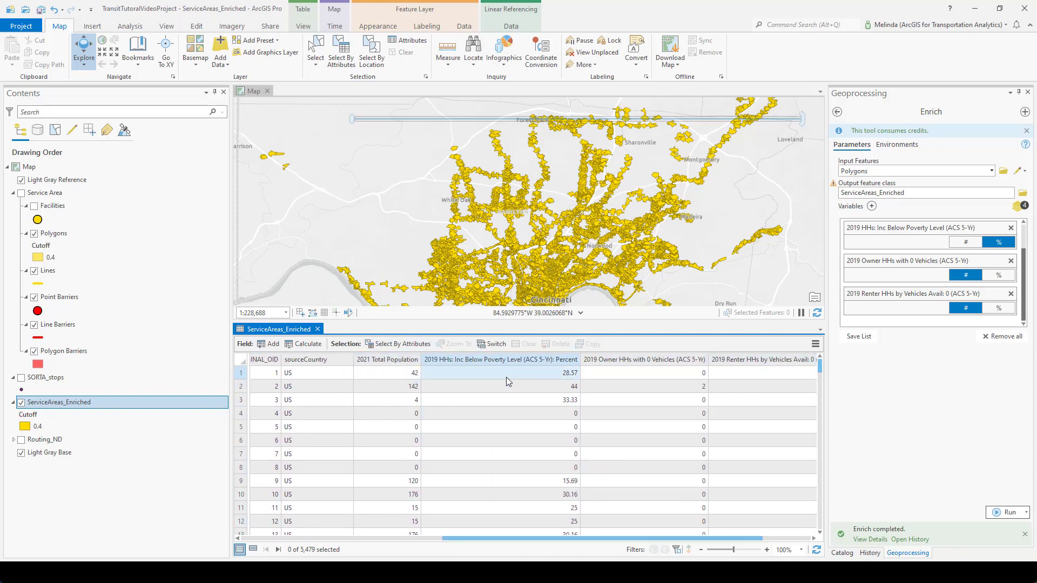
Step: Examine the 2019 renter households with 0 vehicles field in the ServiceAreas_Enriched table and close the table
key(Tab)
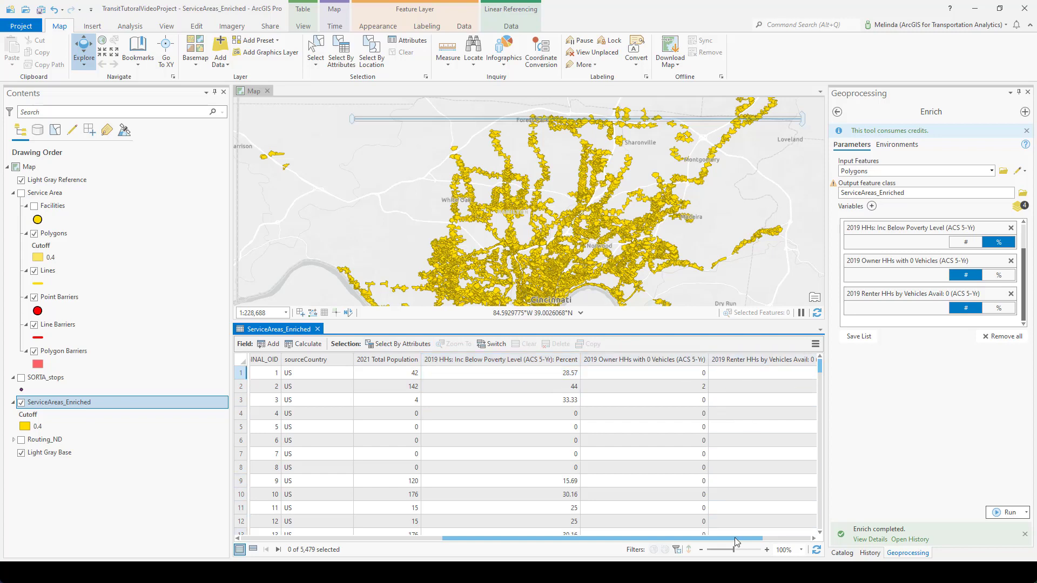
drag(738, 539, 787, 538)
click(728, 468)
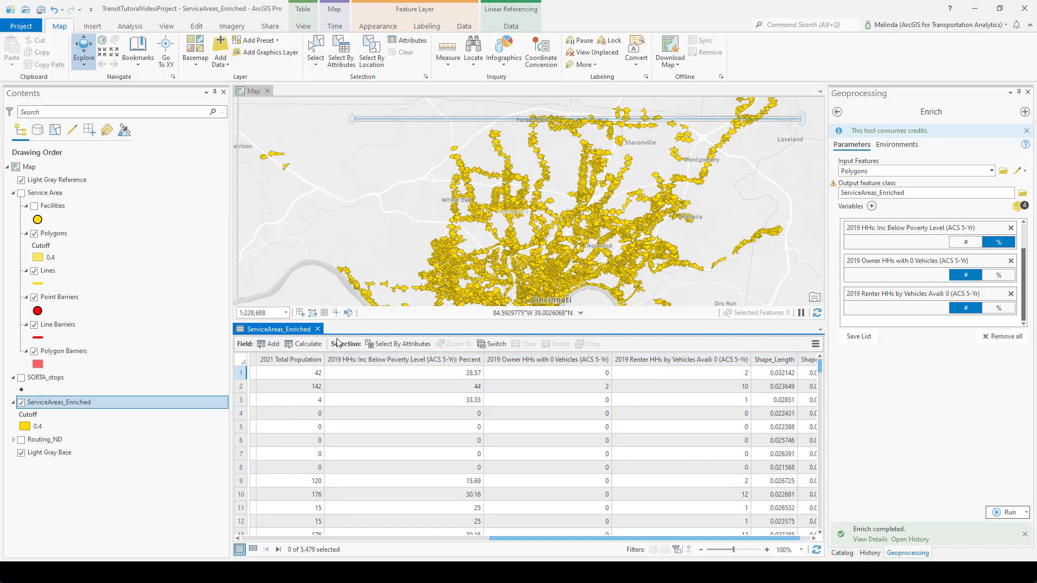
click(318, 329)
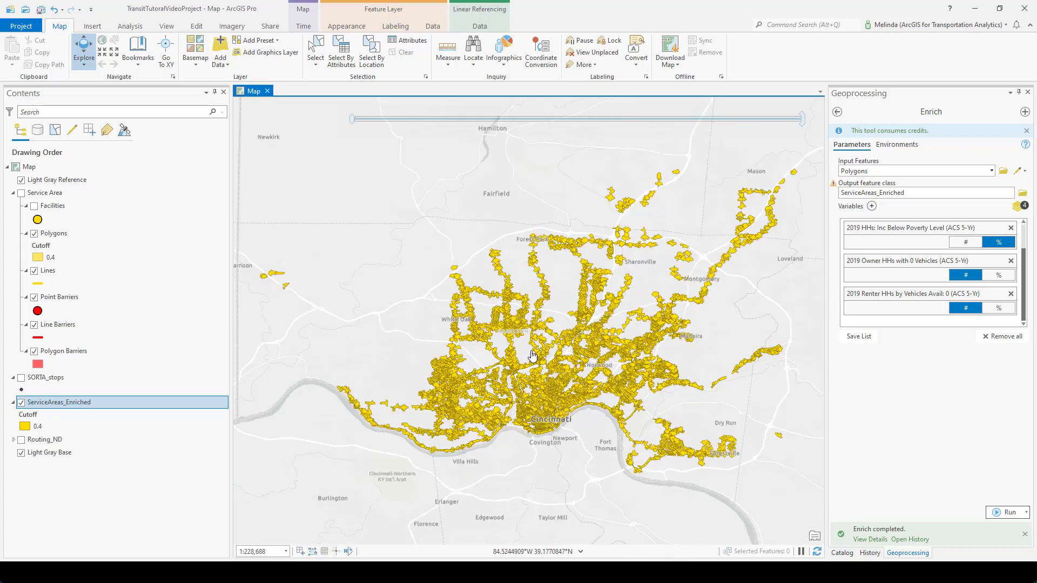
Step: Inspect the enriched attributes of the overlapping service areas north of Winton Place, including Location 1957 and Location 686, and close the pop-up
scroll(532, 356, up, 8)
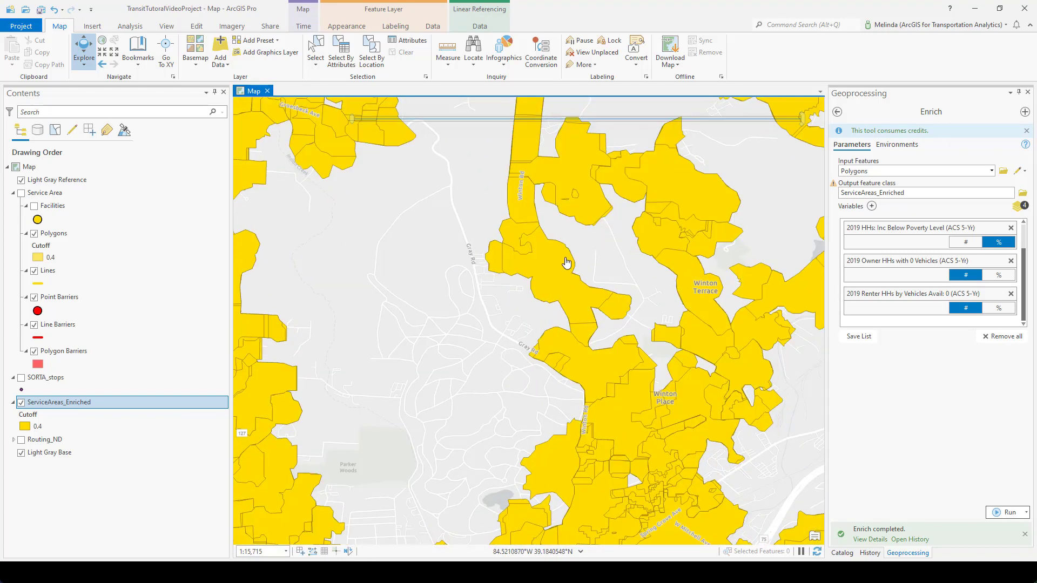
click(564, 258)
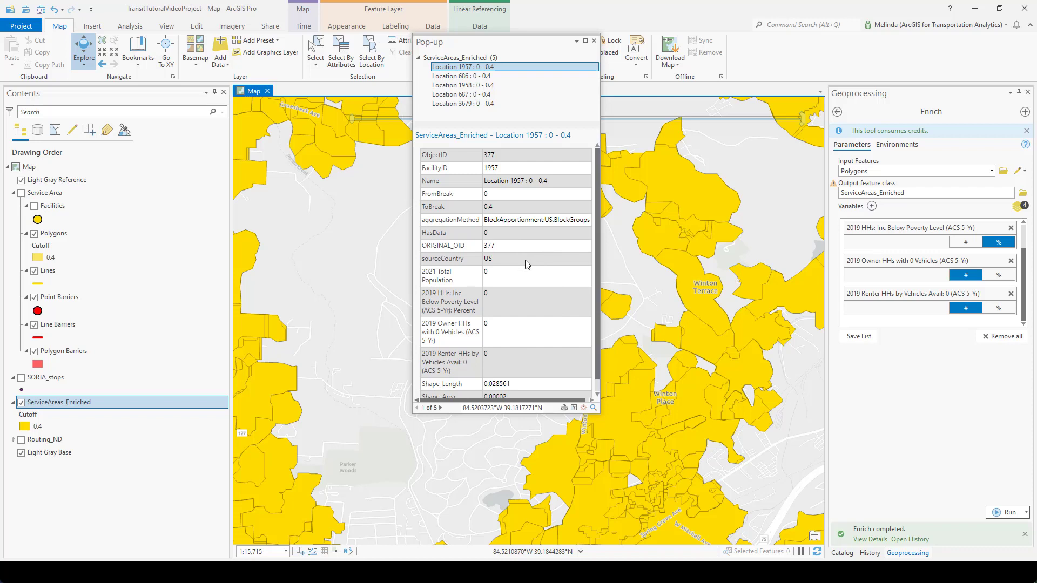
scroll(519, 271, down, 1)
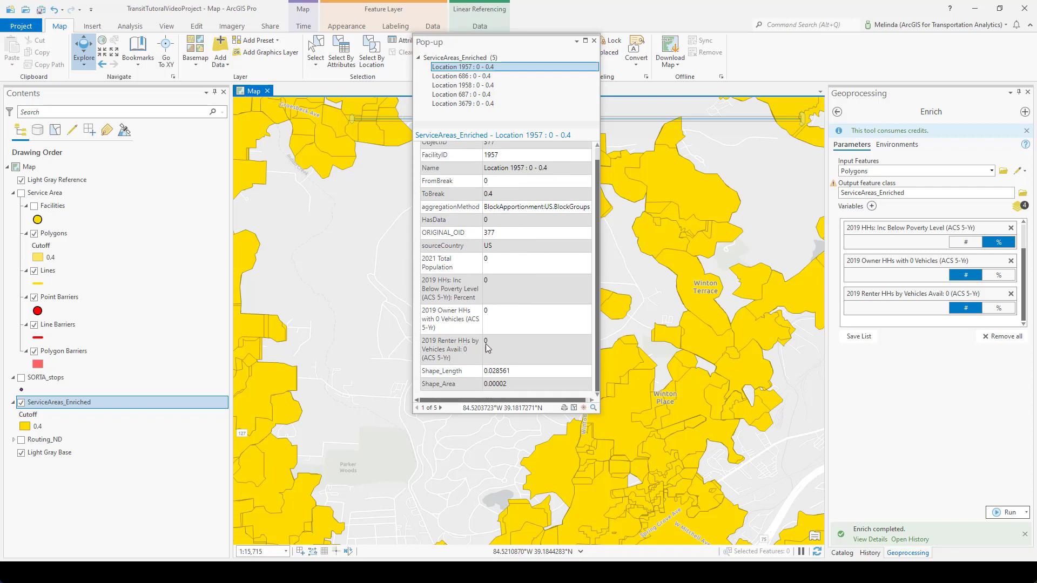
click(487, 81)
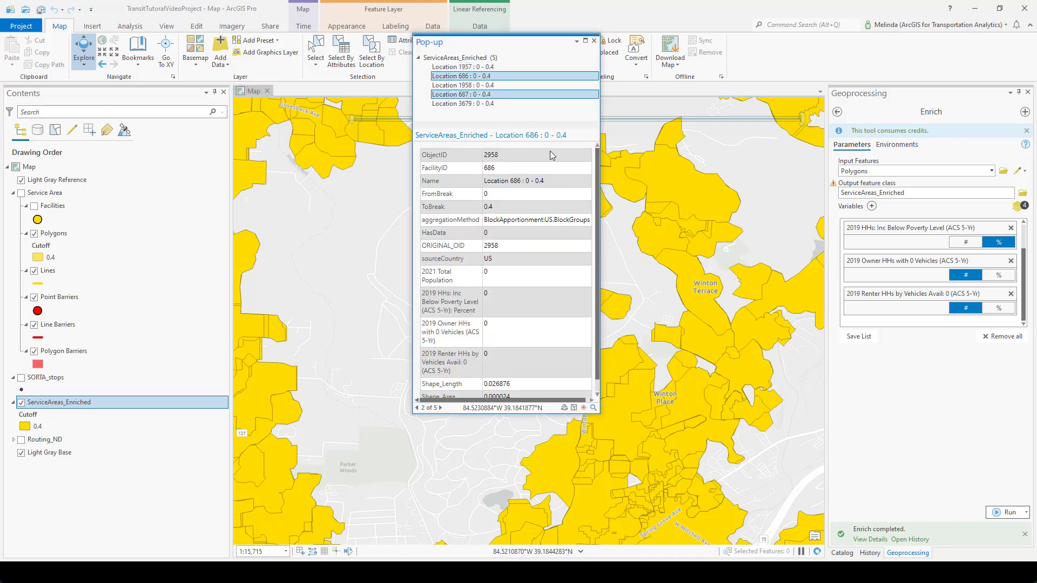
click(594, 41)
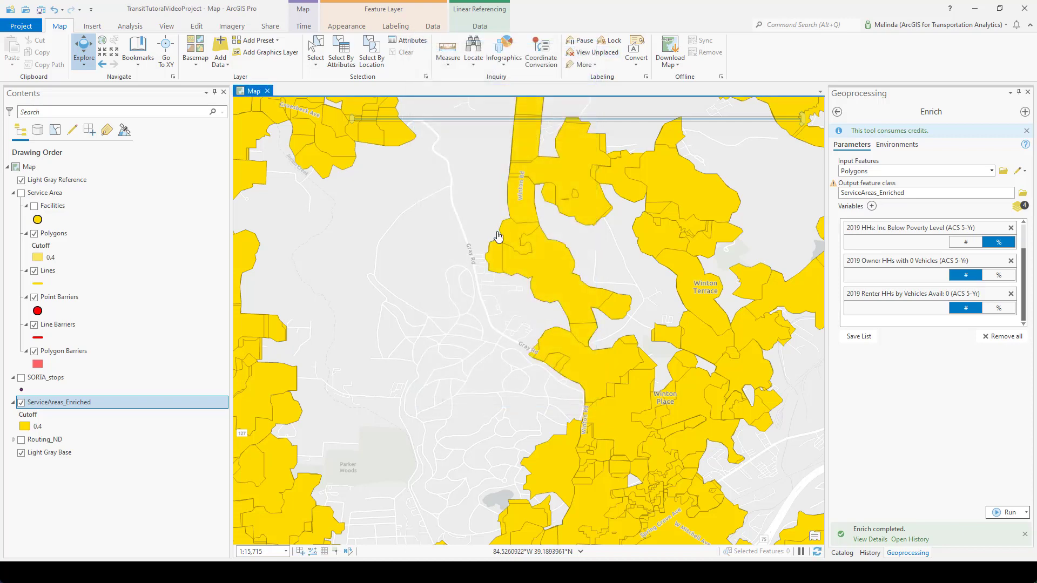
Step: Open the attribute pop-up for the overlapping service areas southeast of the Winton Place label
click(702, 447)
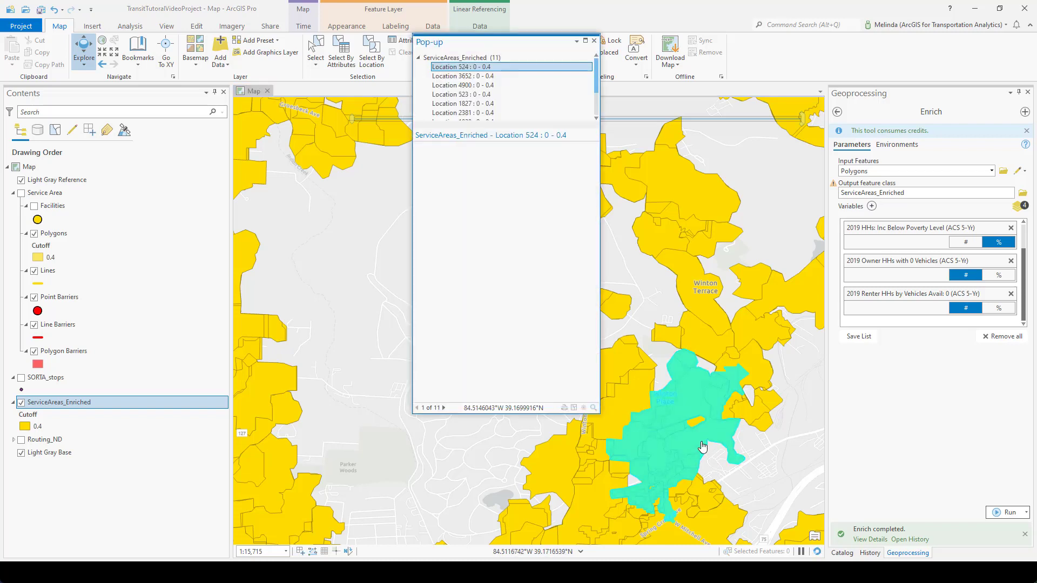